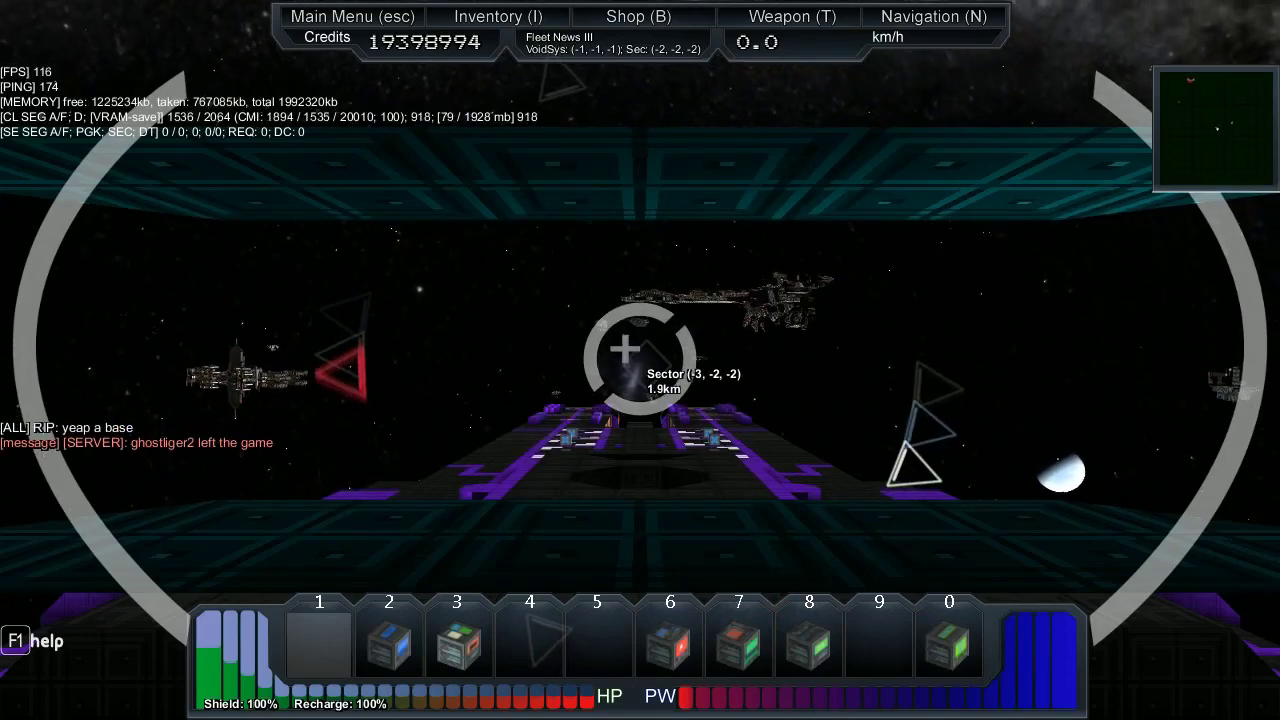
Step: Select hotbar slot 0 and throttle to about 71 km/h, steering left toward sector (-3, -2, -2)
key("0")
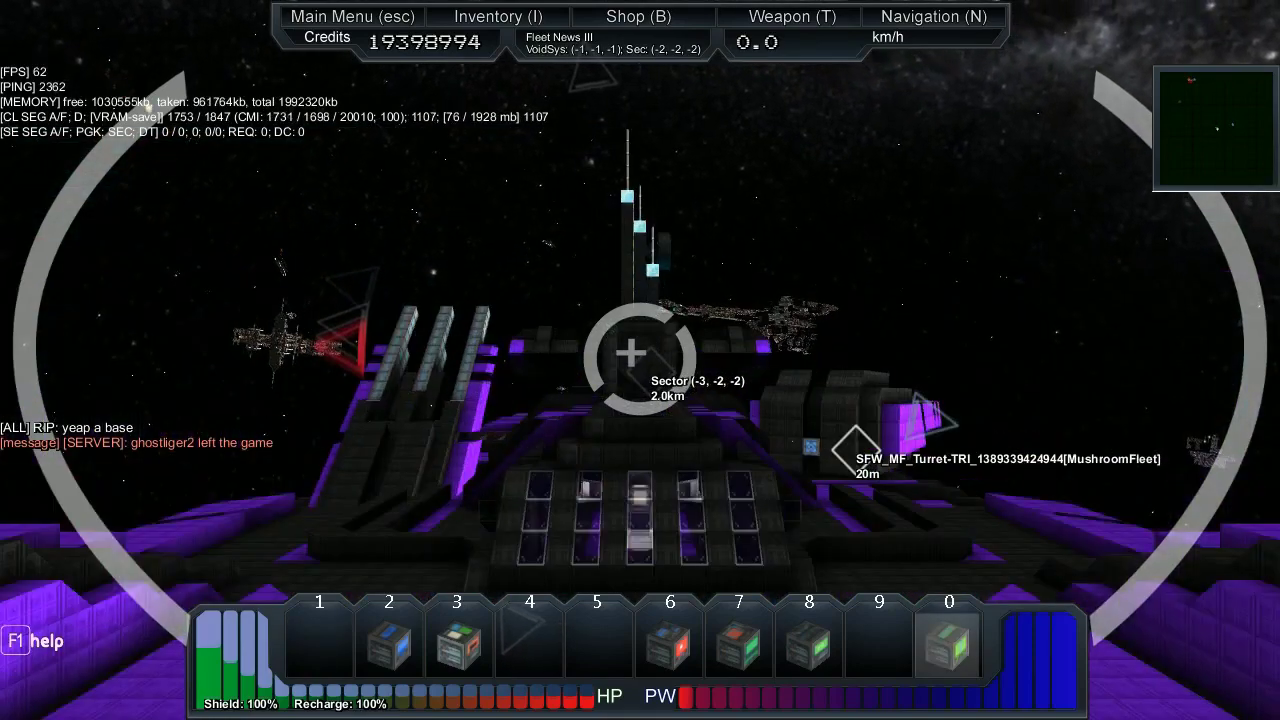
key("w")
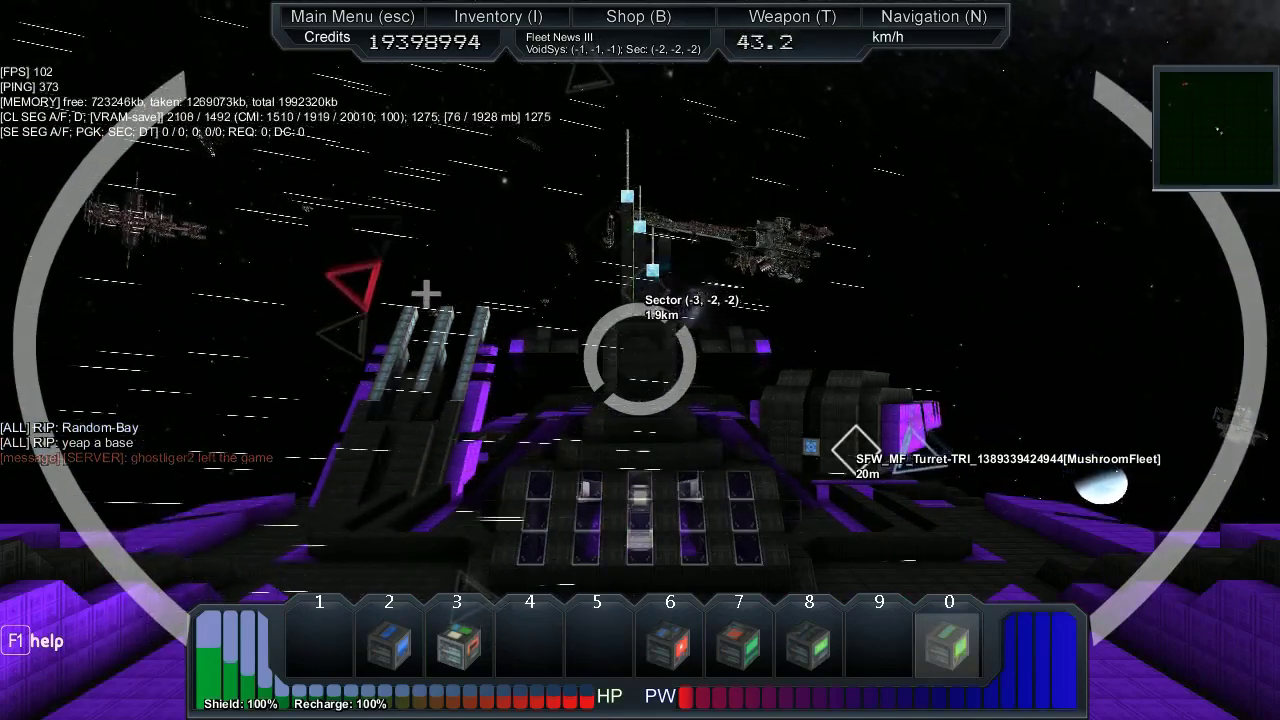
key("s")
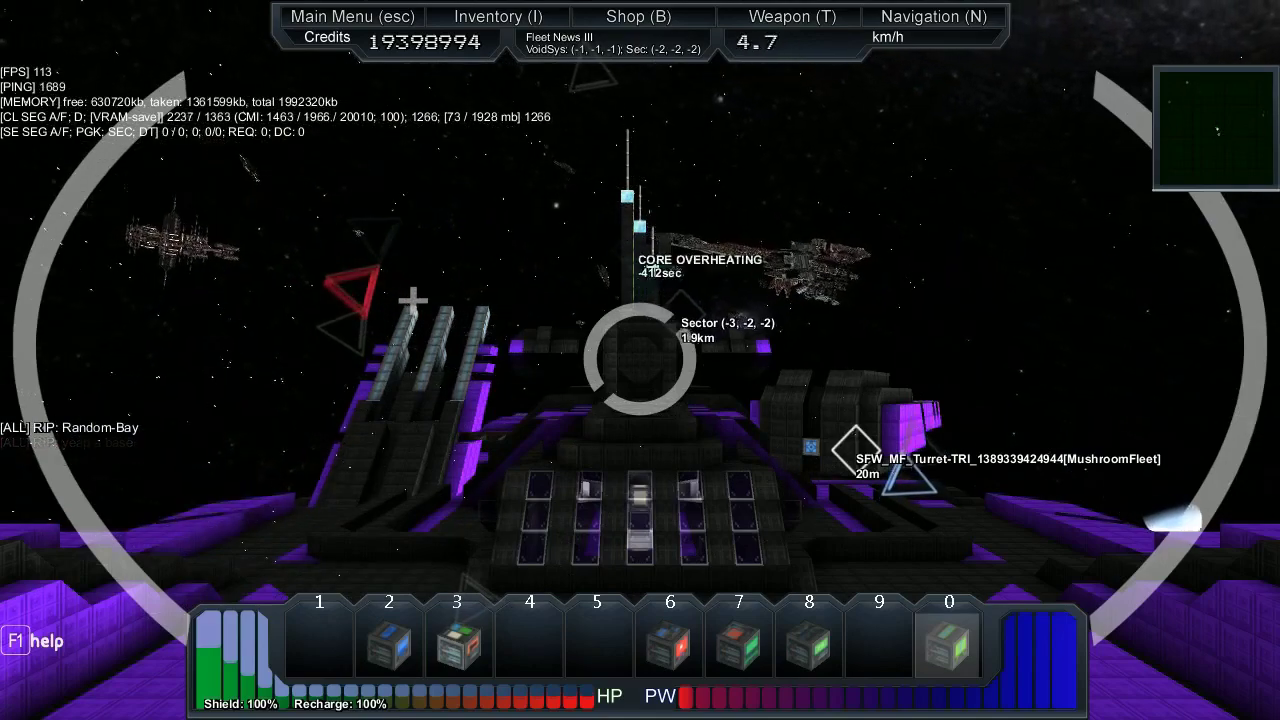
key("w")
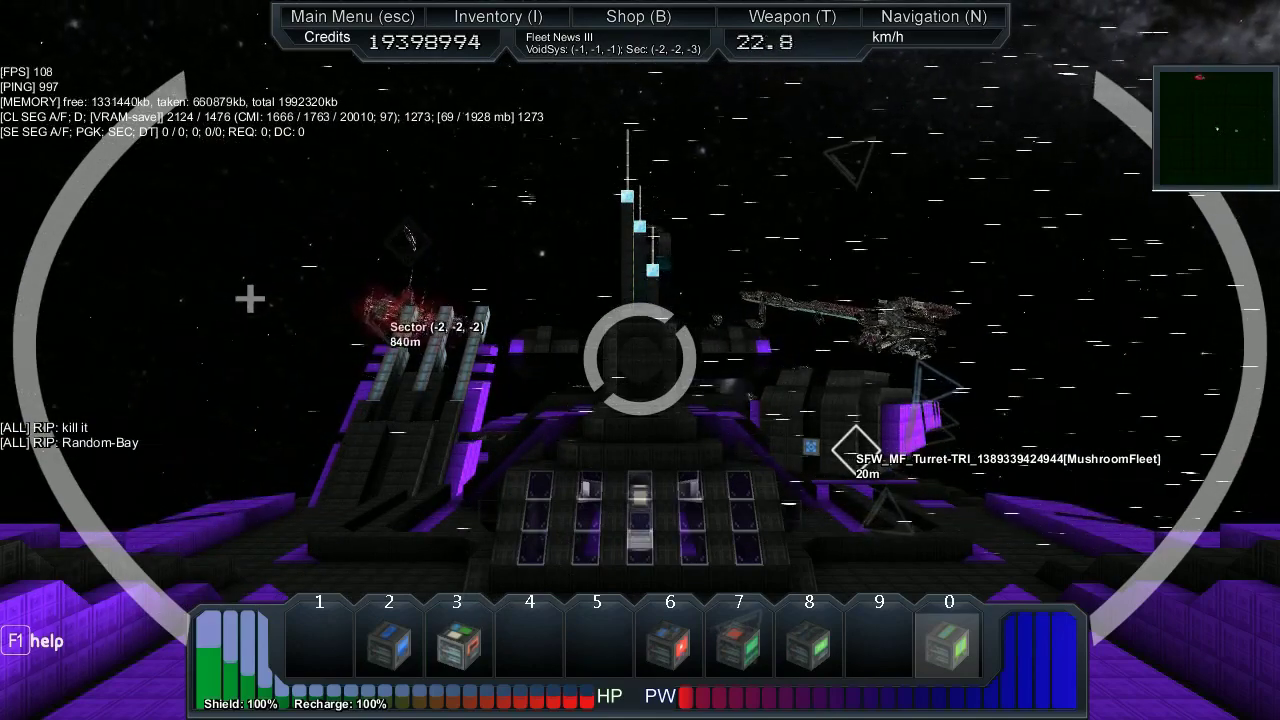
key("w")
key("w")
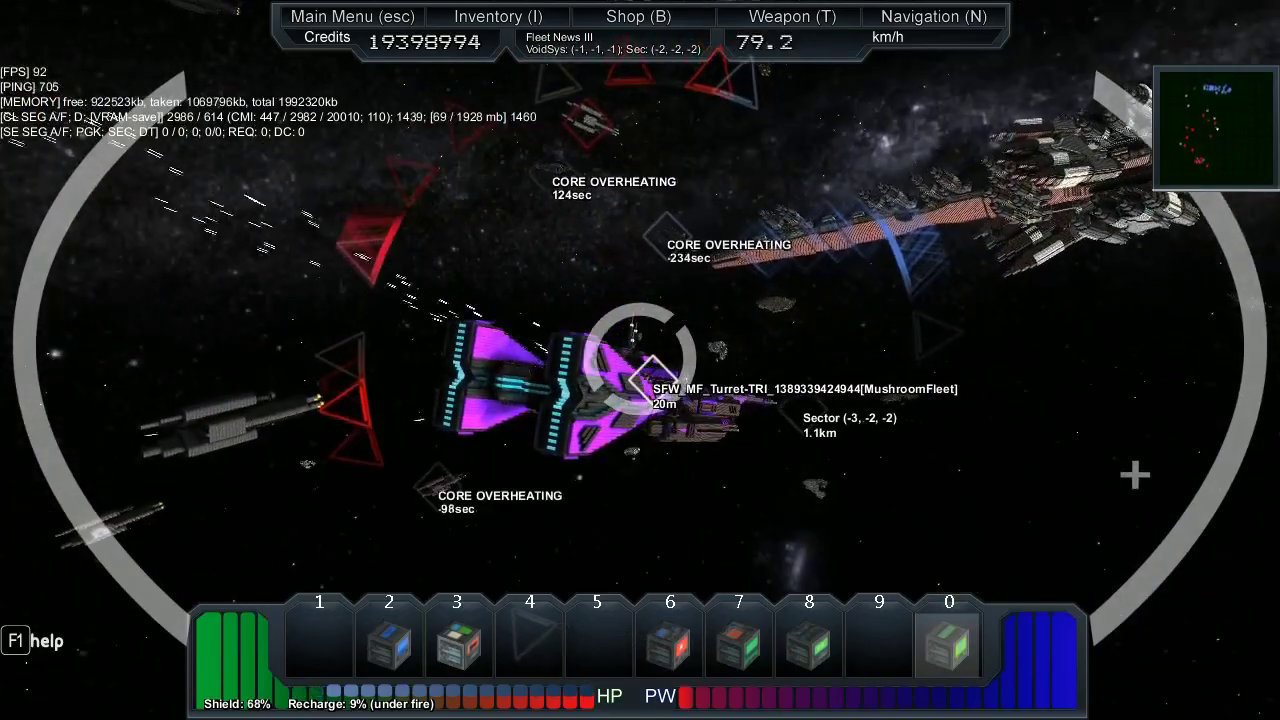
Step: Send everyone a chat message about running to friendly space
key("Return")
type("/f runn")
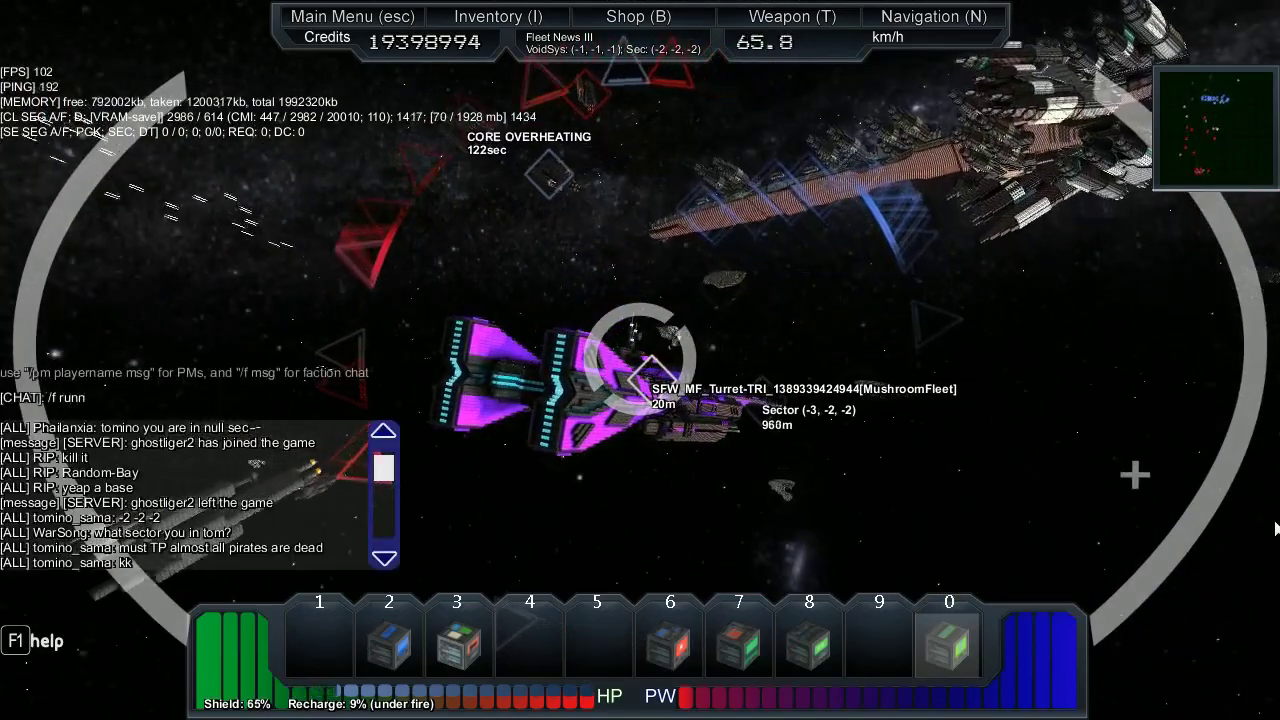
type("ing")
key("Return")
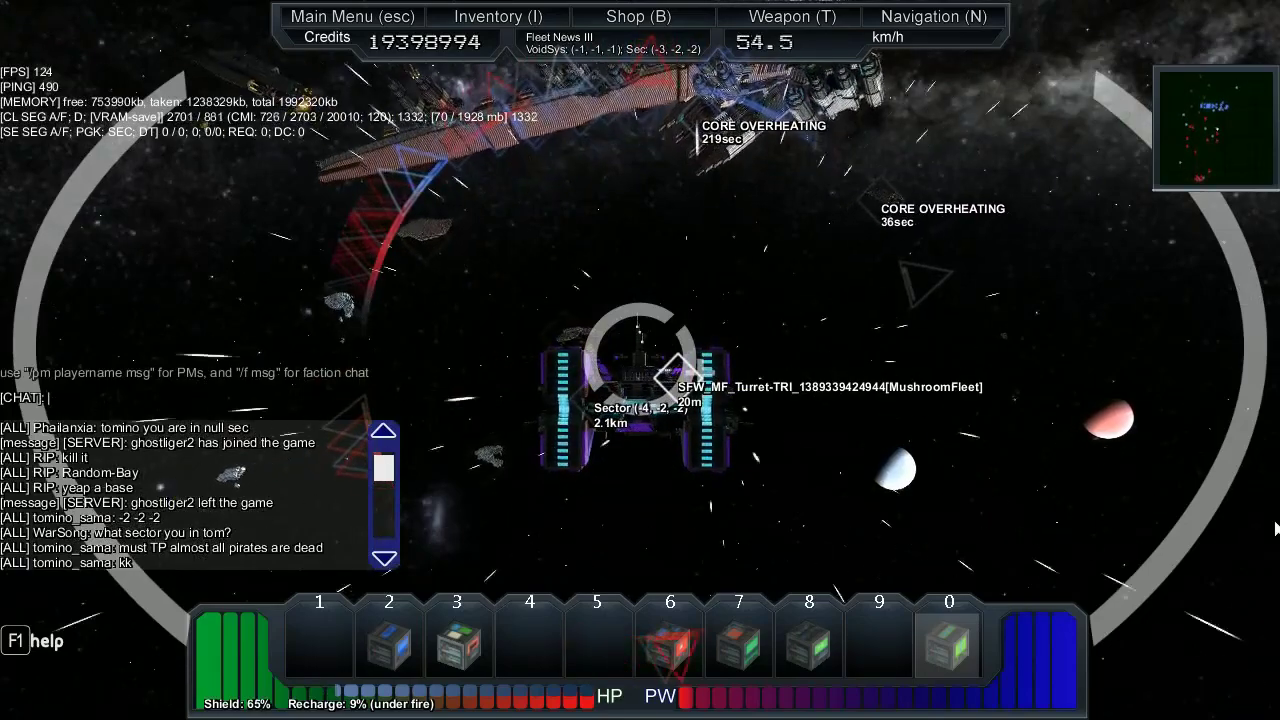
type("runnign to")
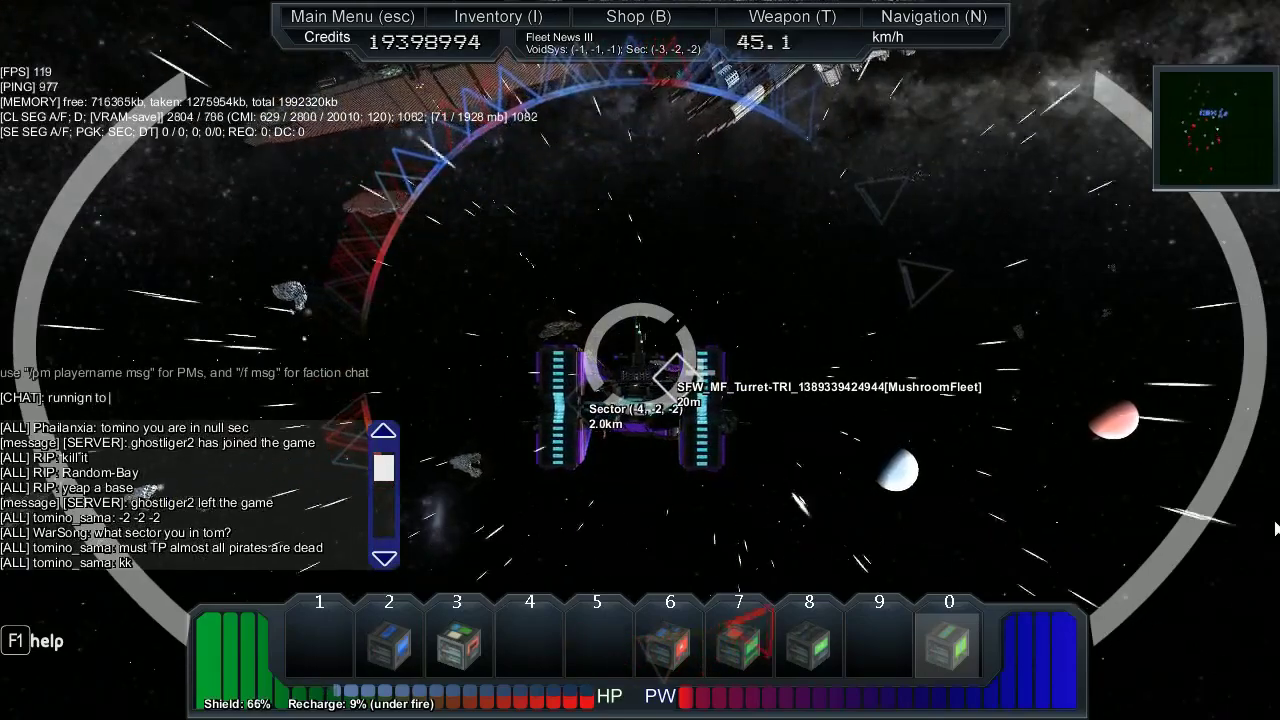
type(" freidnly")
key("Return")
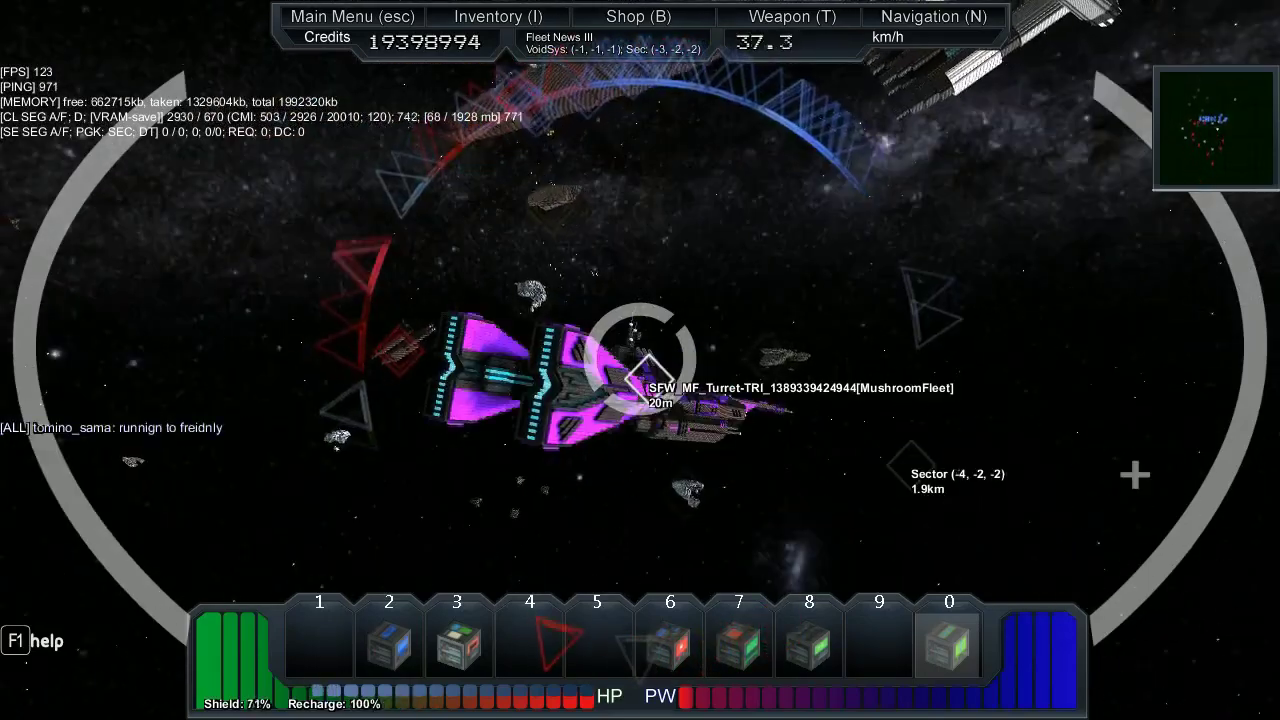
Step: Fly away at full speed on a new heading and switch to the HUD-free outside view
key("w")
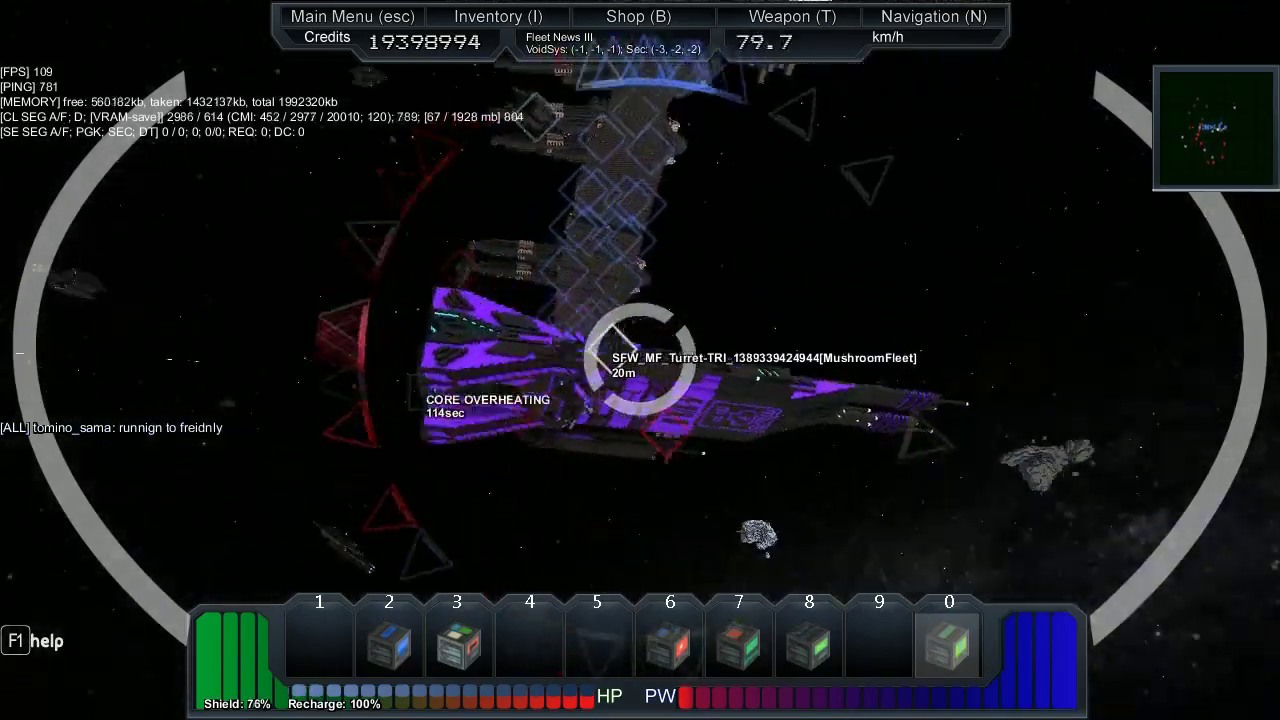
left_click_drag(640, 360, 700, 360)
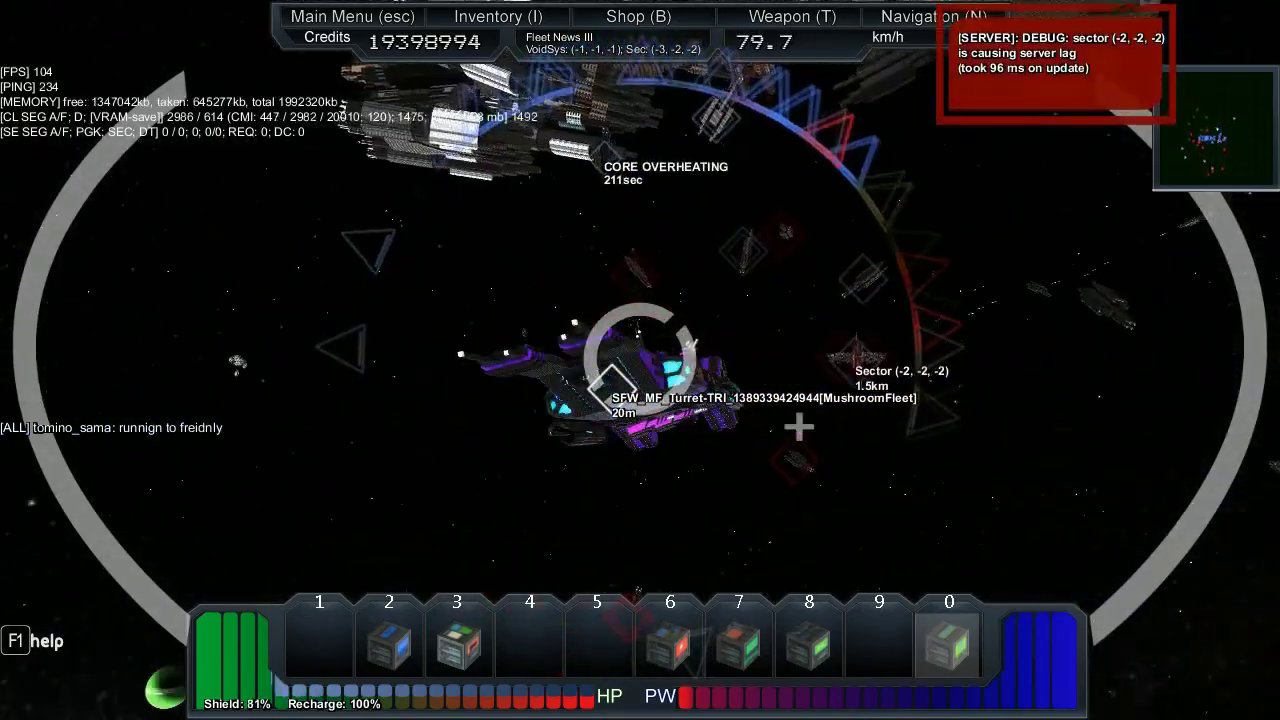
key("Tab")
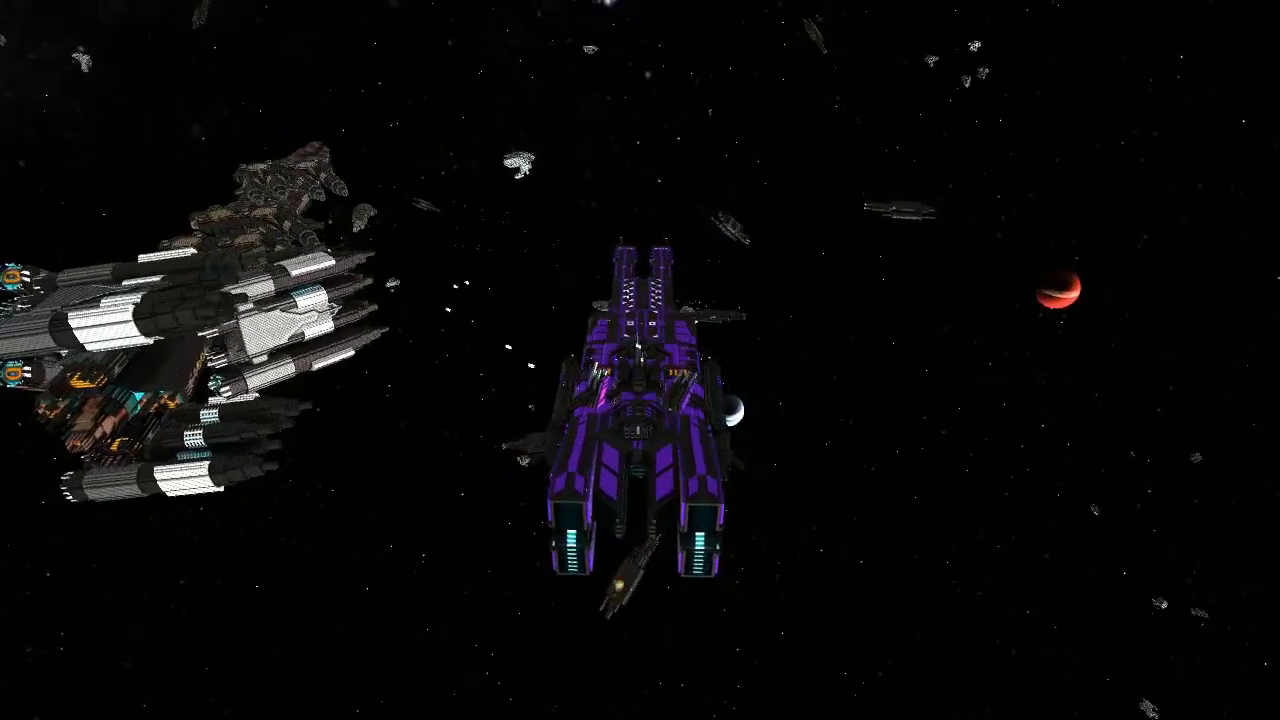
Step: Restore the HUD and send the faction '/f get ready for the admin powers'
key("Tab")
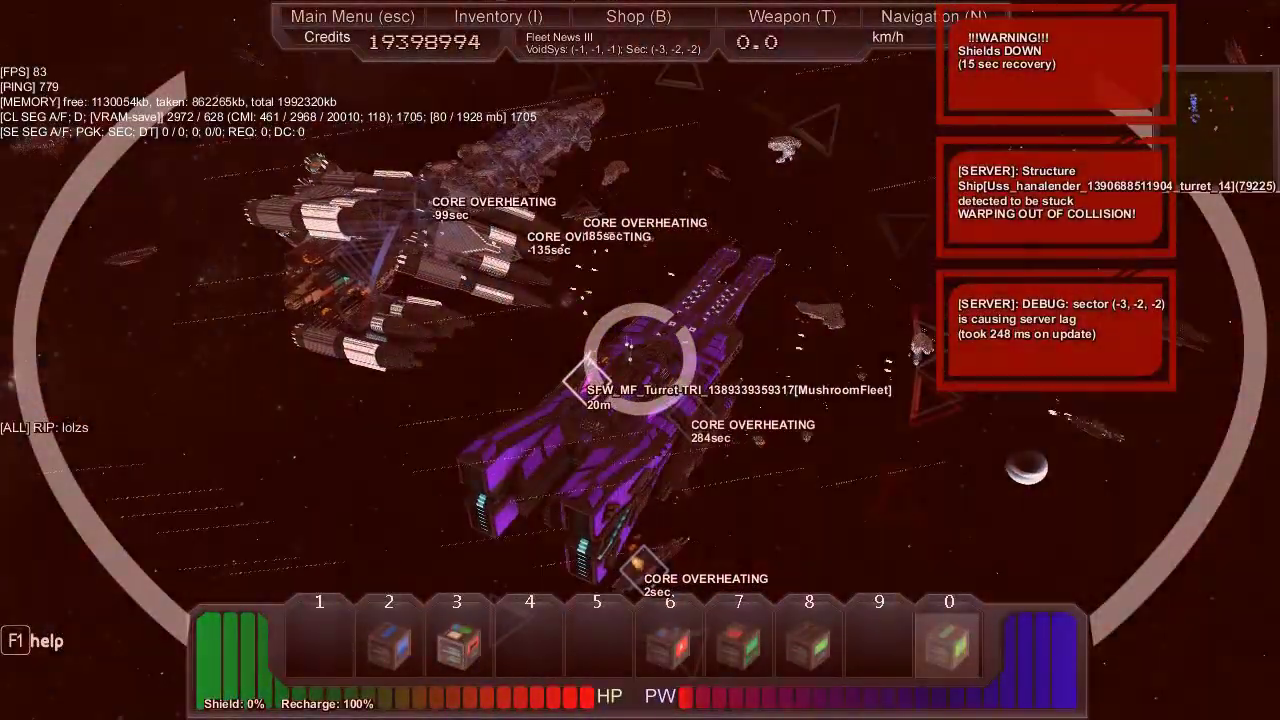
key("Return")
type("/f")
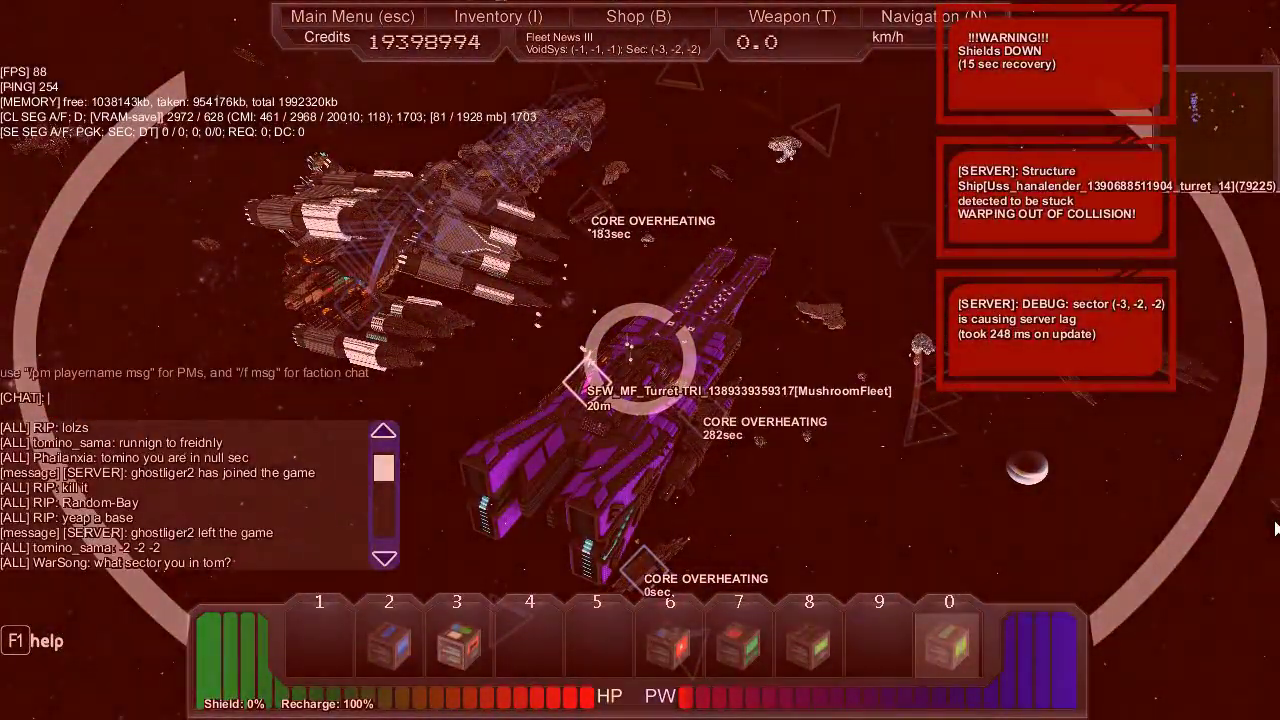
key("BackSpace")
key("BackSpace")
type("get r")
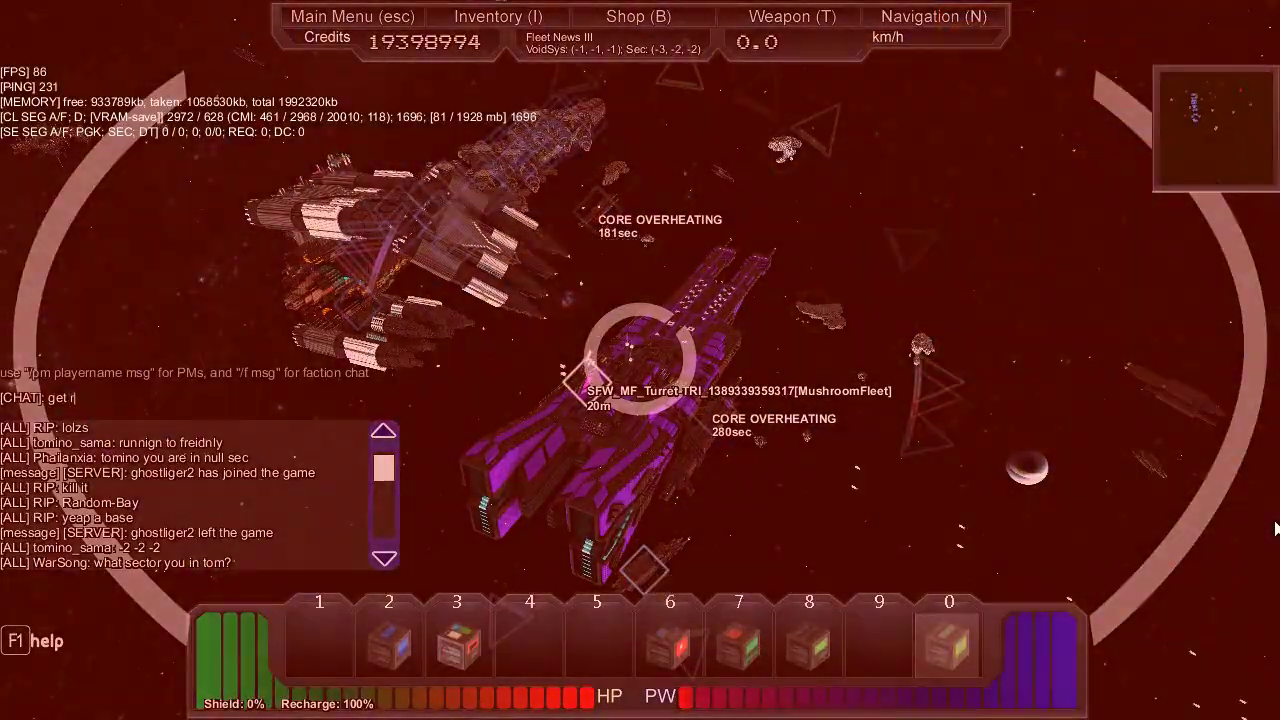
type("eady for the admin powers")
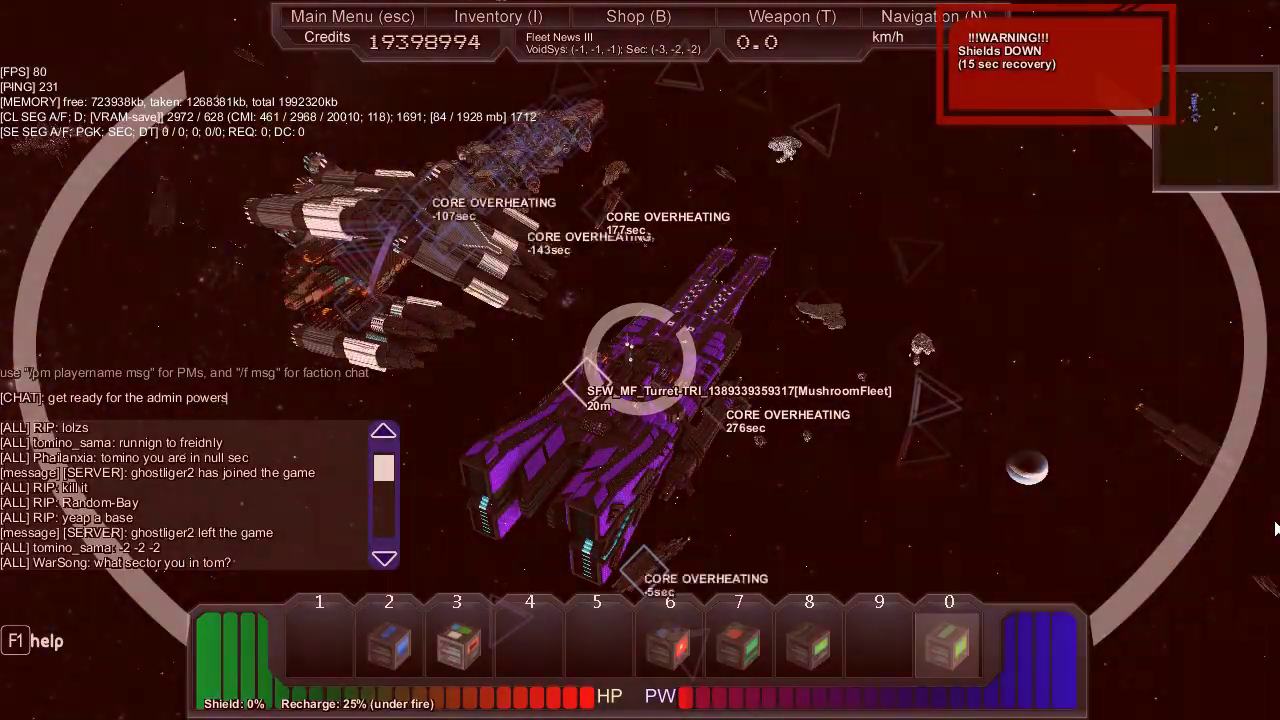
key("BackSpace")
key("BackSpace")
key("BackSpace")
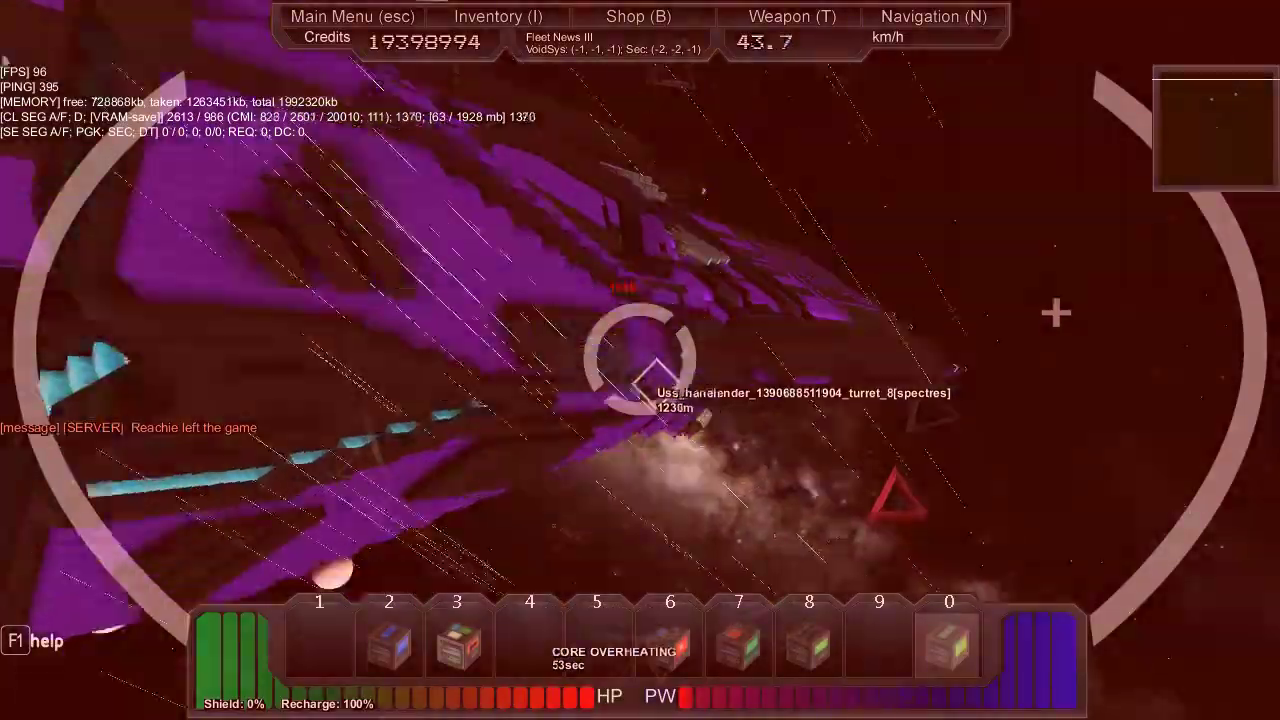
Step: Delete the targeted enemy turrets with /destroy_entity, then send '/f location' to the faction
key("Return")
type("/f /dest")
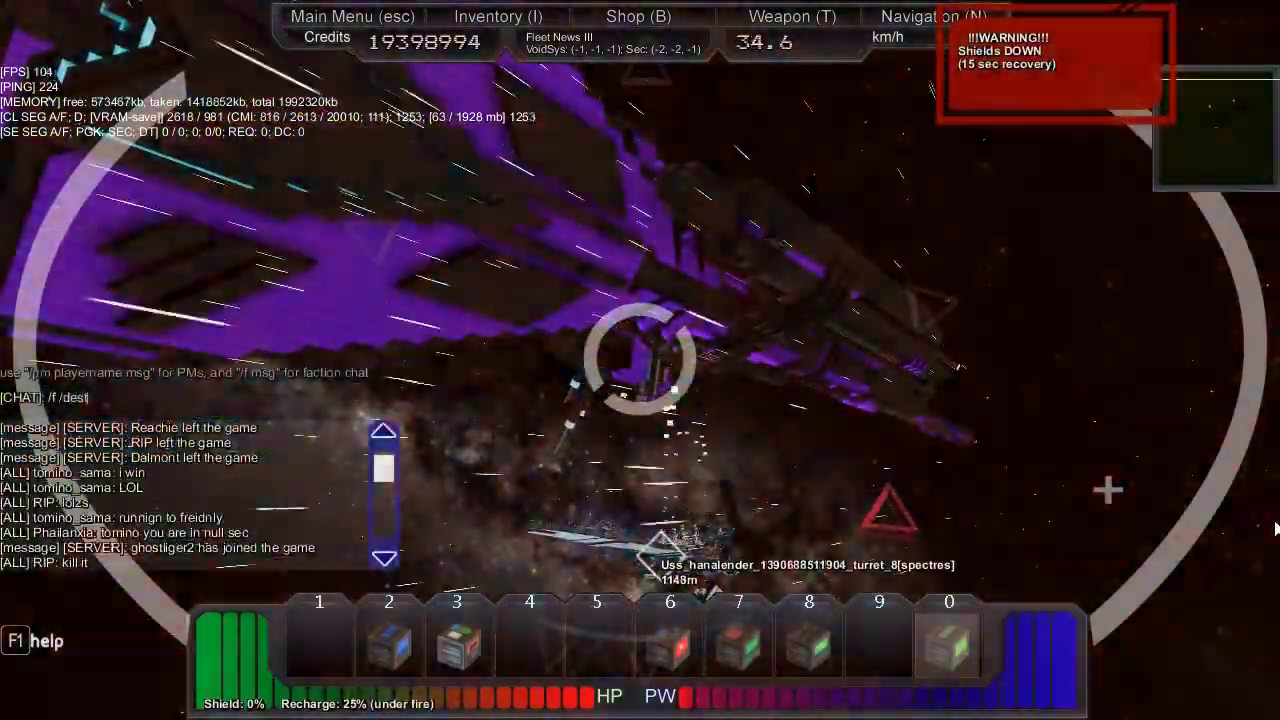
key("Return")
type("/f")
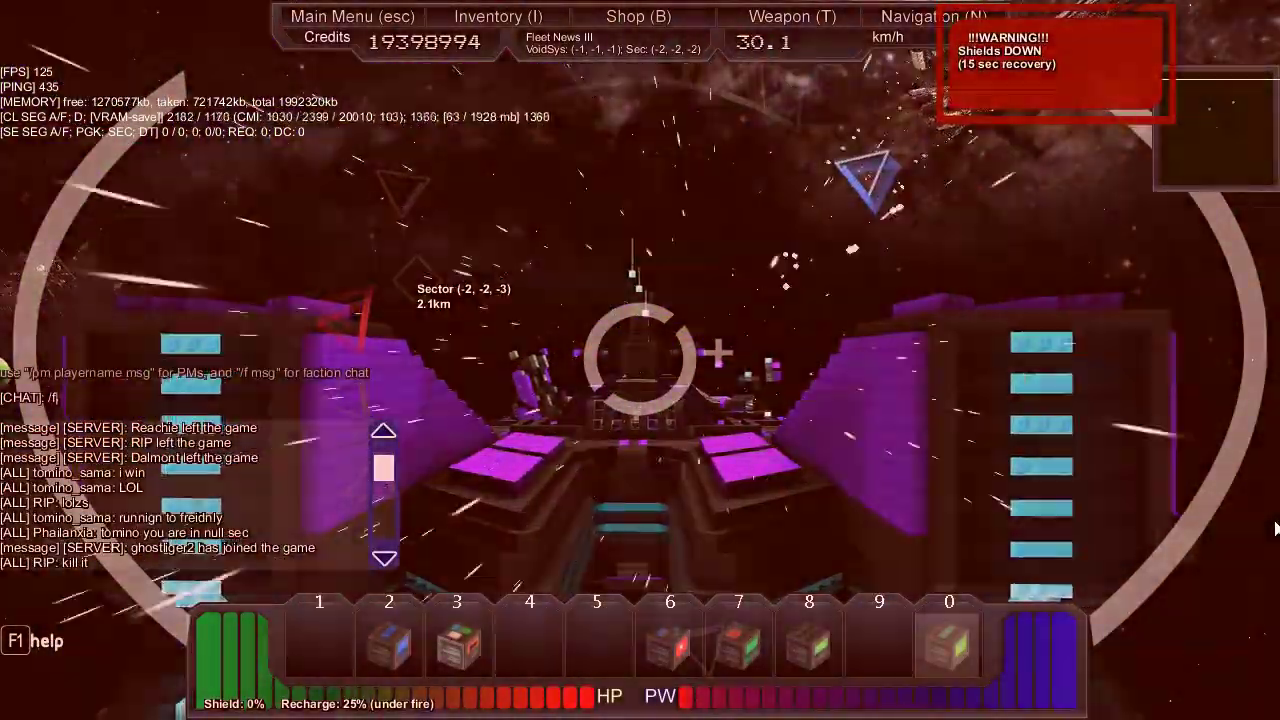
type("destroy_entity")
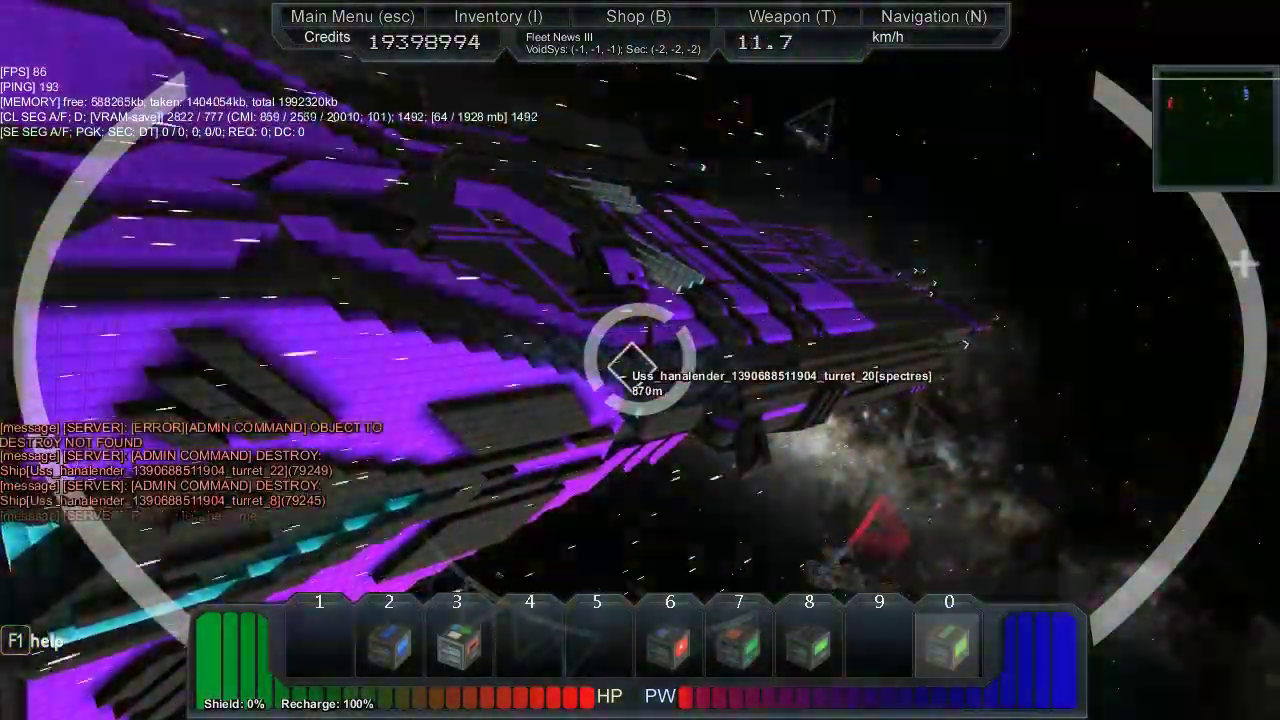
key("Return")
key("Up")
key("Return")
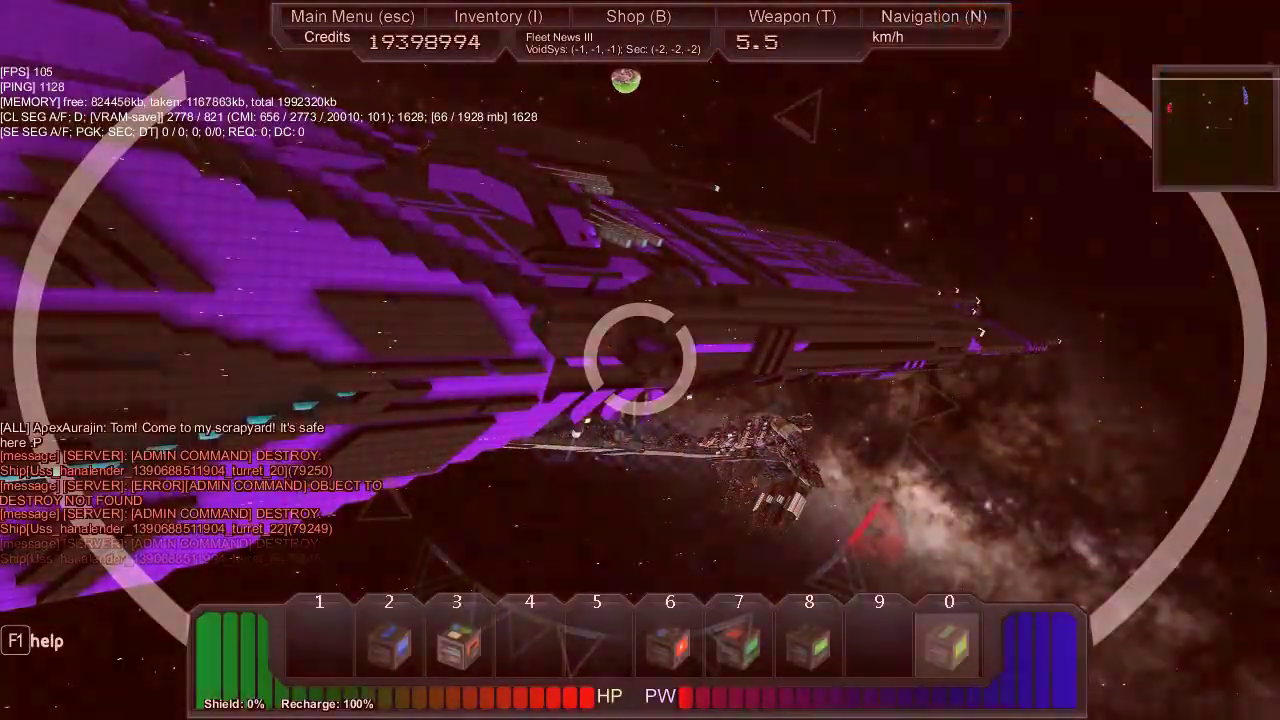
key("Return")
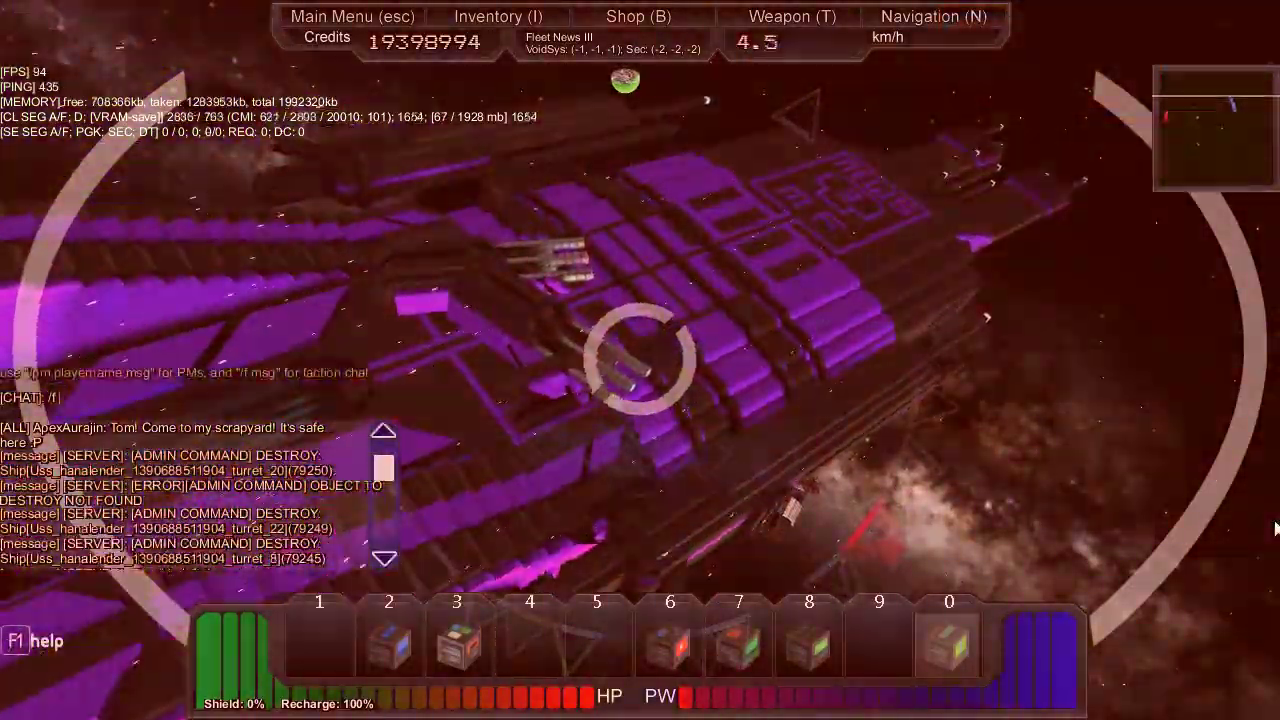
type("/f location")
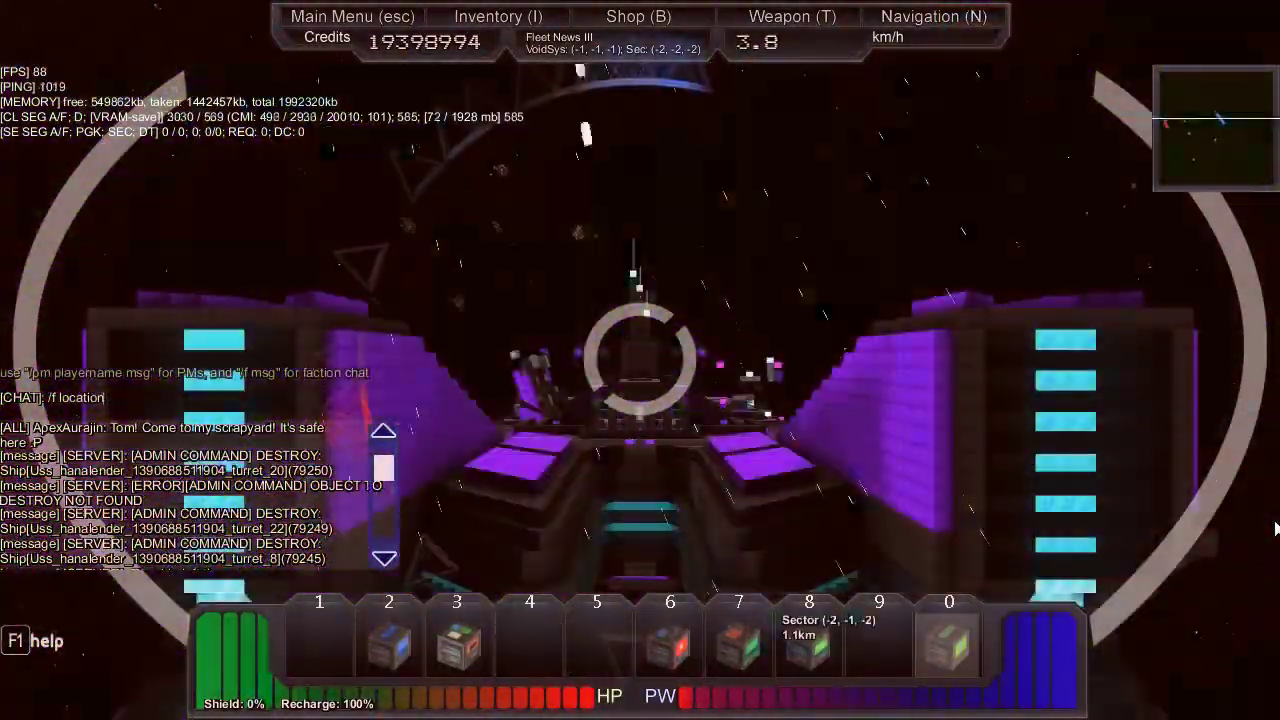
key("Return")
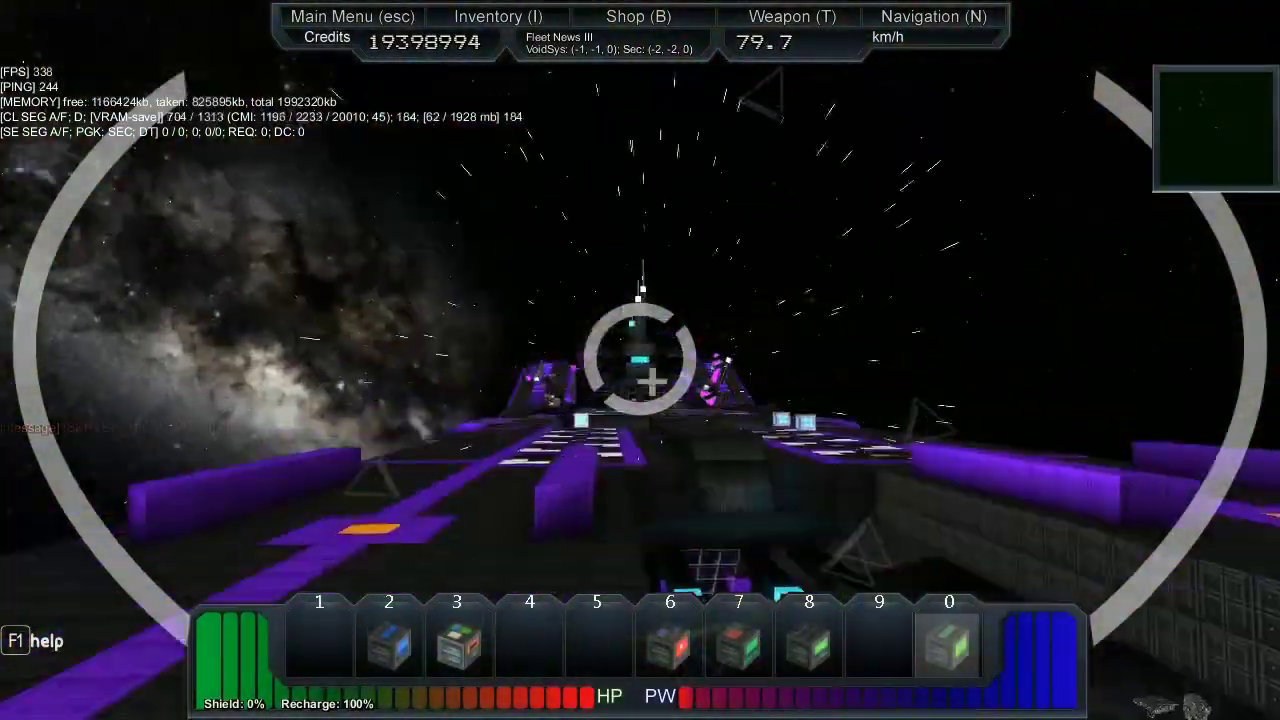
Step: Post '#leaving' in chat, retyping the message after a typo
key("Return")
type("/f")
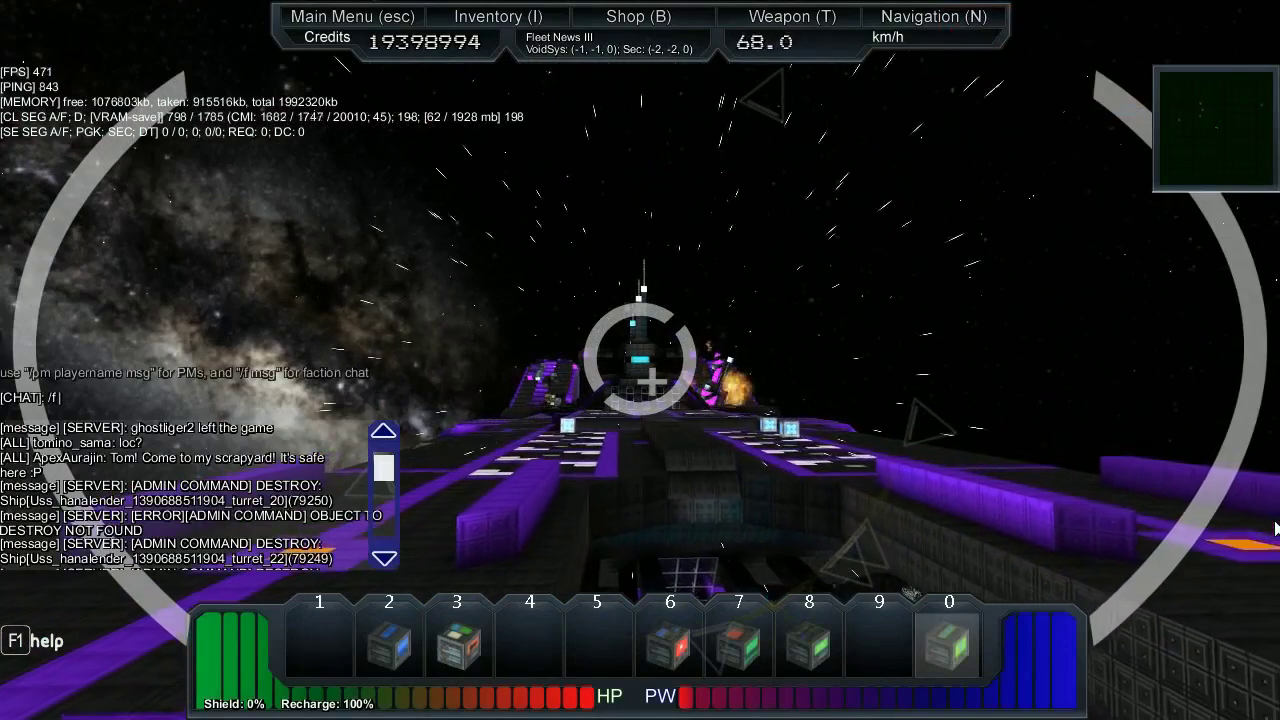
type(" #leaving")
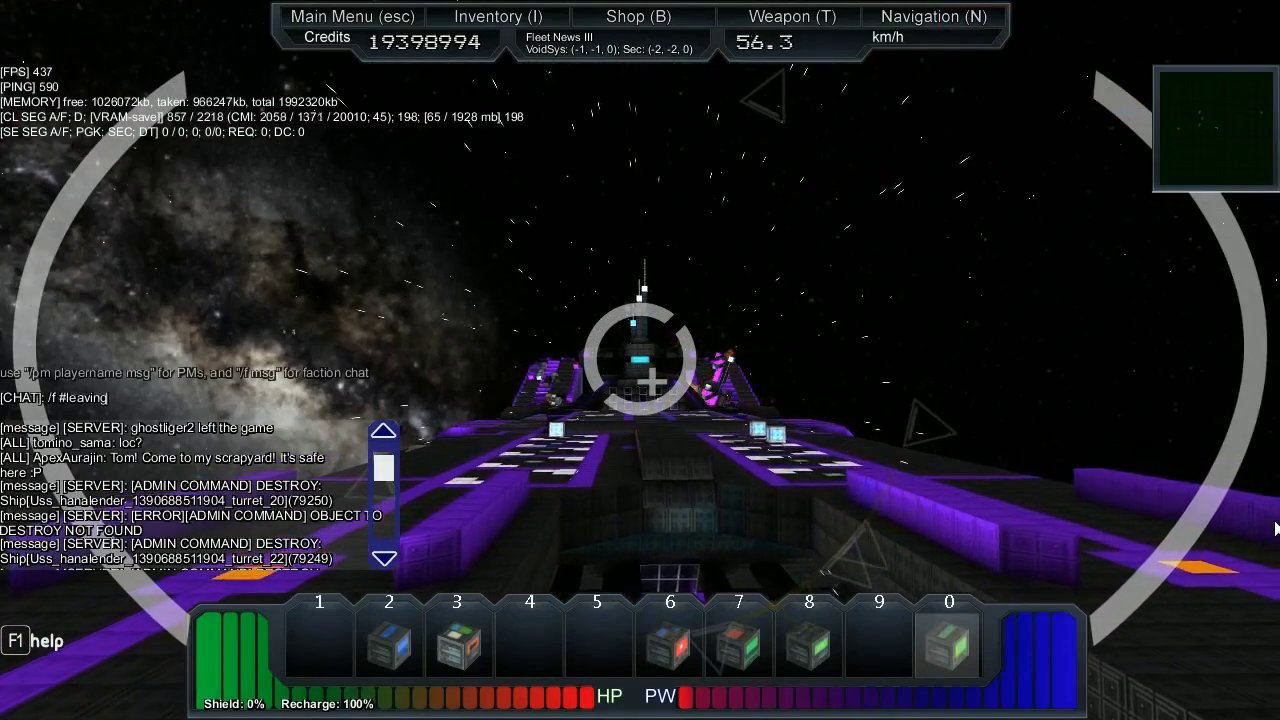
key("BackSpace")
key("BackSpace")
key("BackSpace")
type("#")
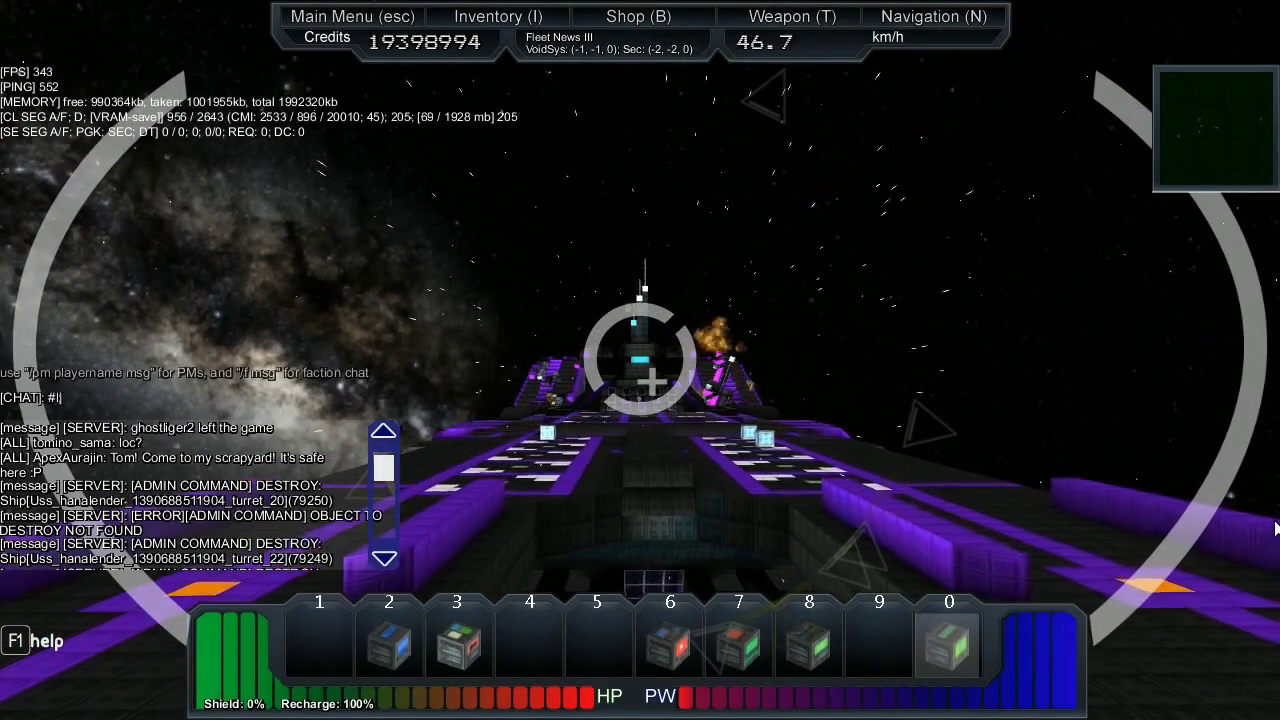
type("l;eaving")
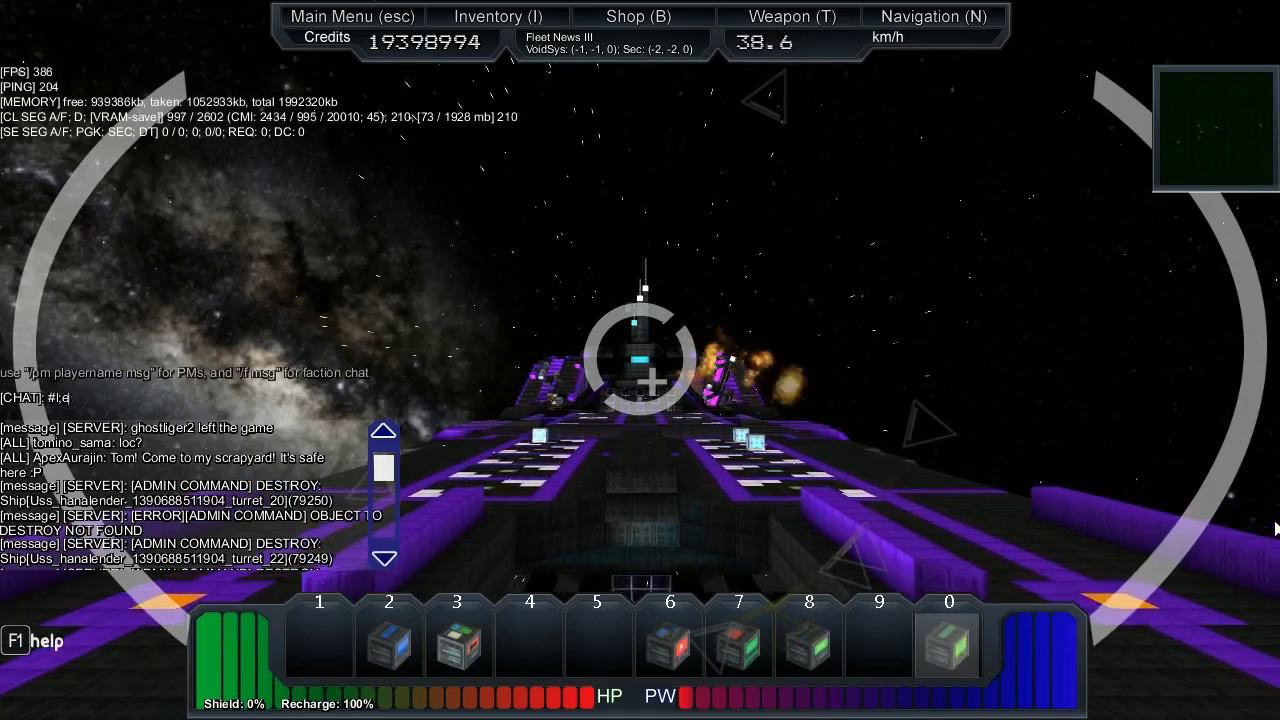
key("Return")
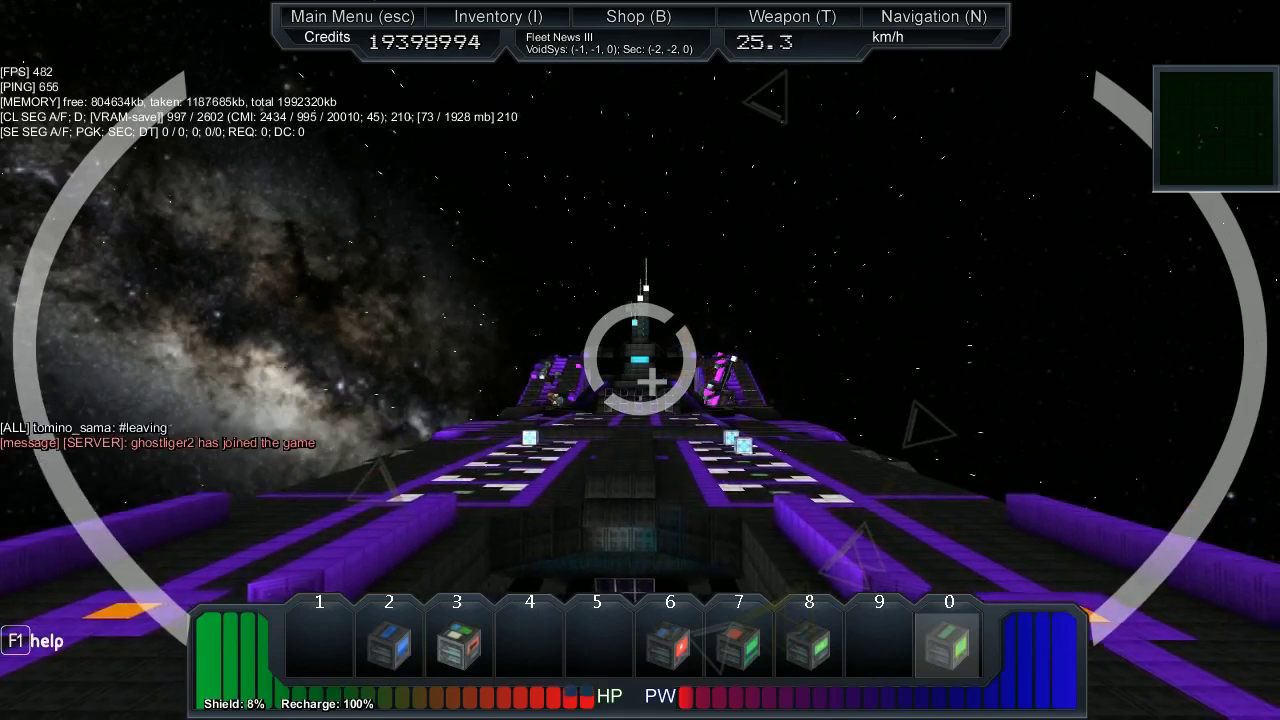